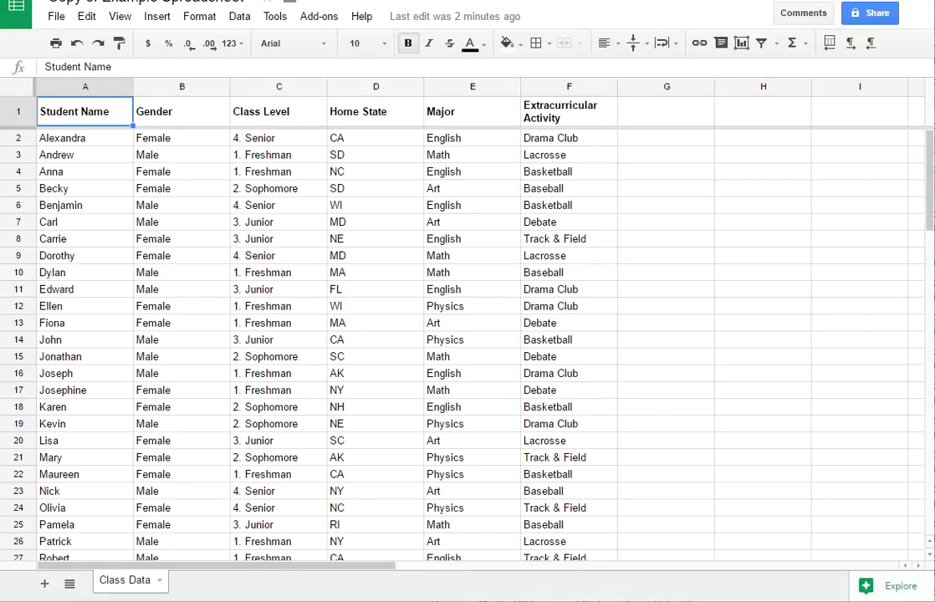
# Open the spreadsheet's revision history to check the existing revision, and return to the Class Data sheet
pyautogui.click(55, 17)
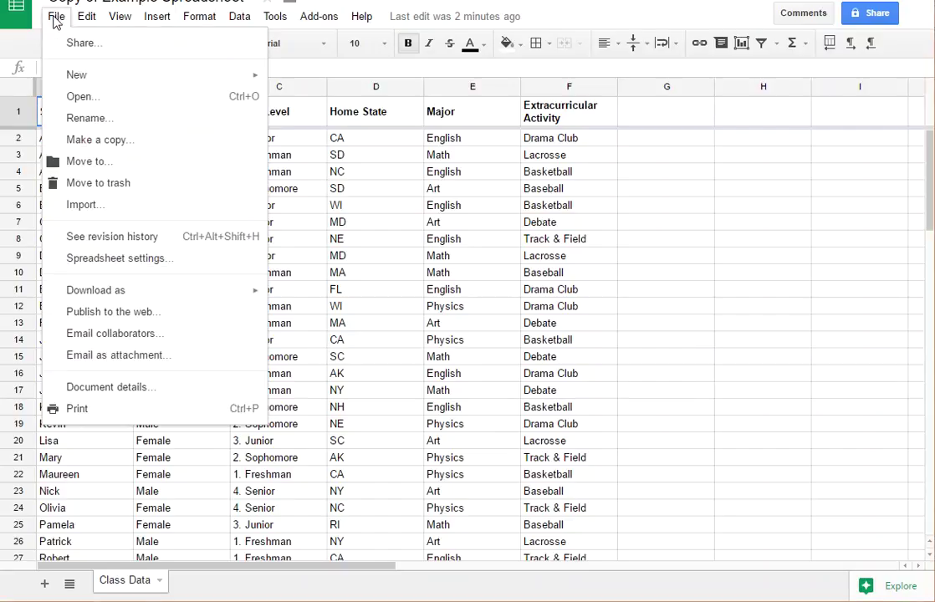
pyautogui.click(88, 237)
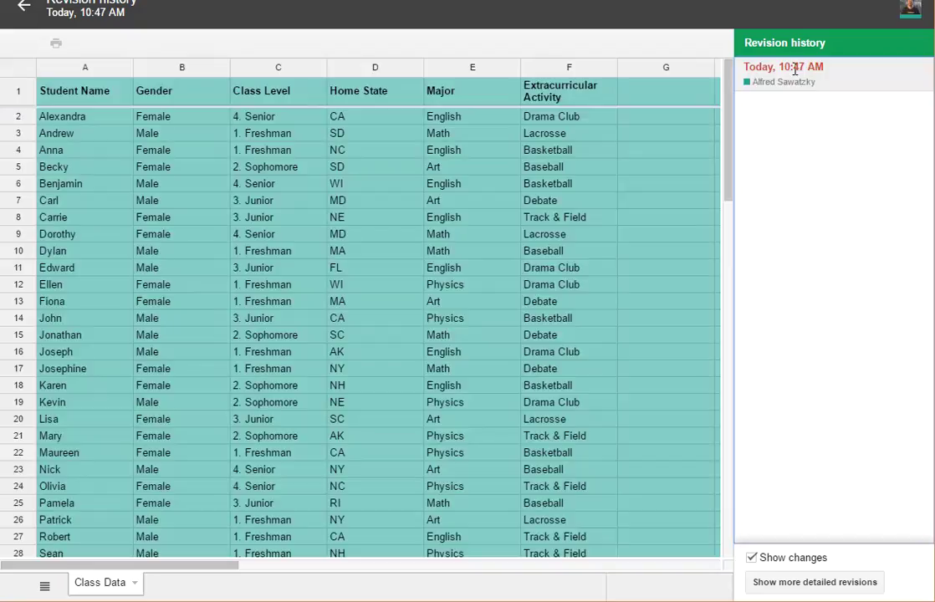
pyautogui.click(584, 185)
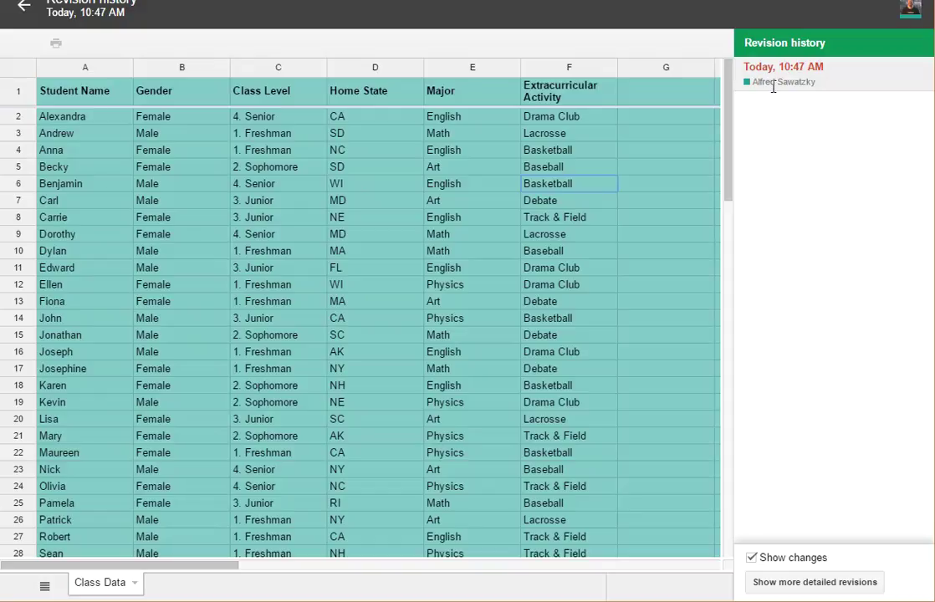
pyautogui.click(24, 7)
pyautogui.click(165, 239)
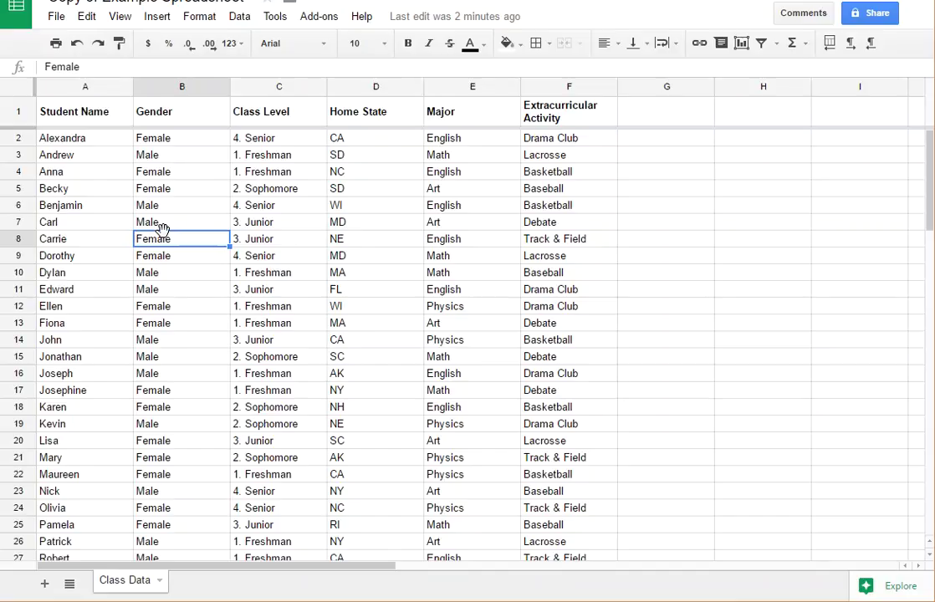
# Replace the student name in cell A6 with a different first name
pyautogui.click(83, 209)
pyautogui.doubleClick(82, 210)
pyautogui.write('Franj')
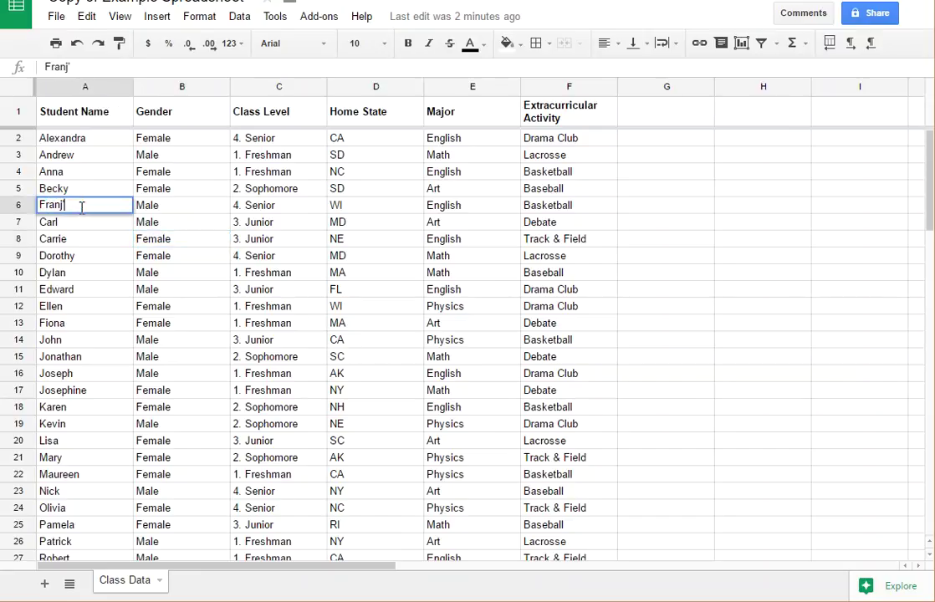
pyautogui.press('BackSpace')
pyautogui.write('j')
pyautogui.press('BackSpace')
pyautogui.write('k')
pyautogui.press('Return')
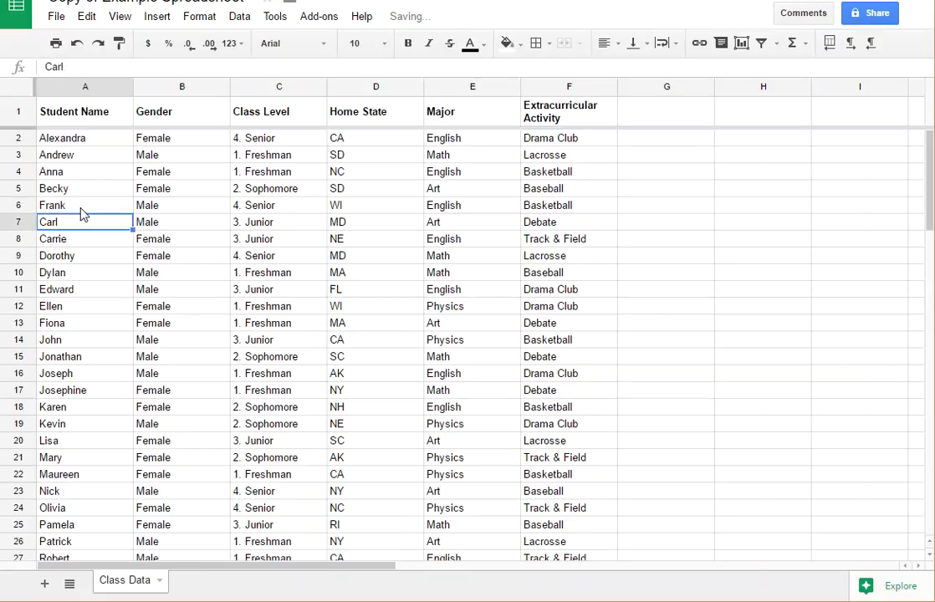
# Change the extracurricular activity in cell F20 to Curling
pyautogui.doubleClick(580, 441)
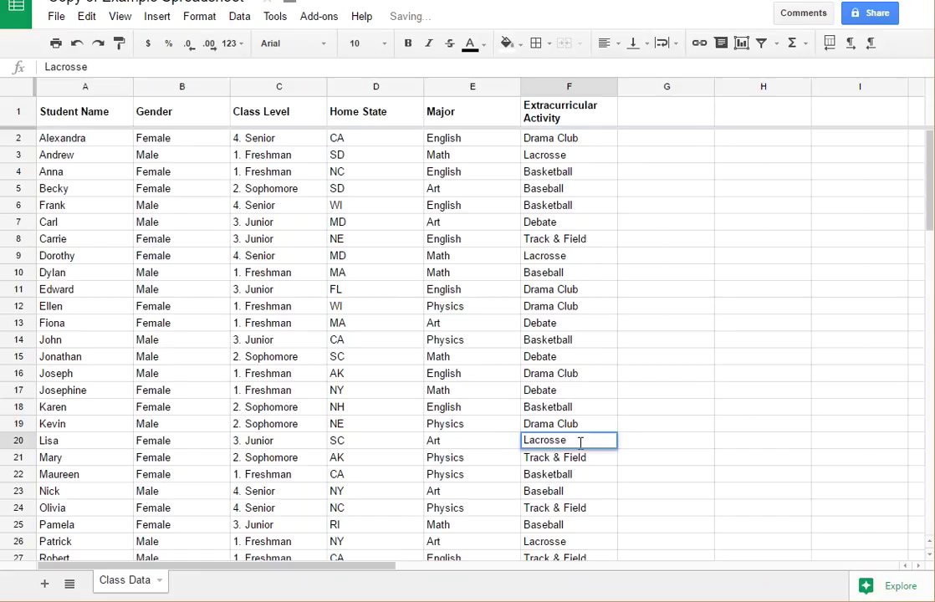
pyautogui.doubleClick(580, 441)
pyautogui.write('Curling')
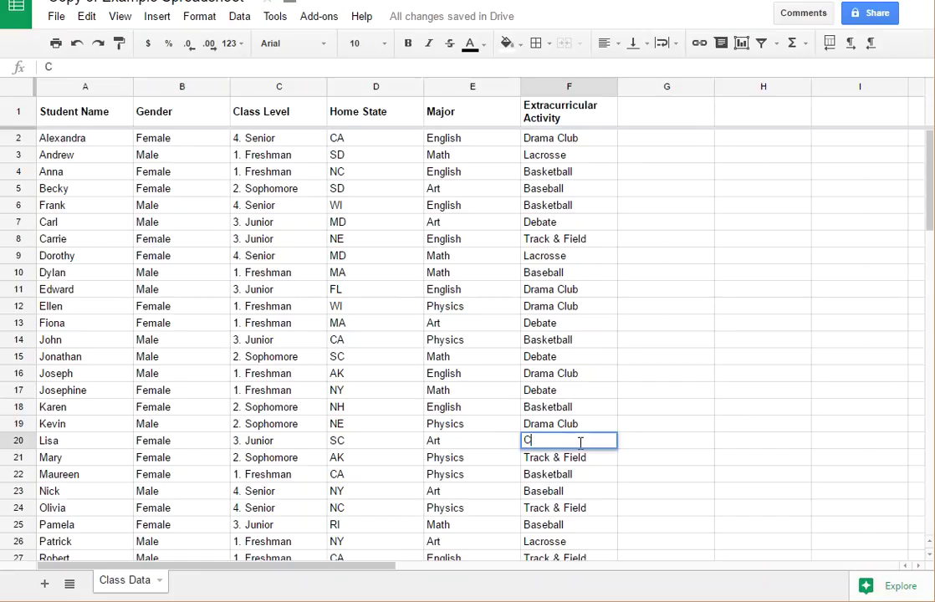
pyautogui.press('Return')
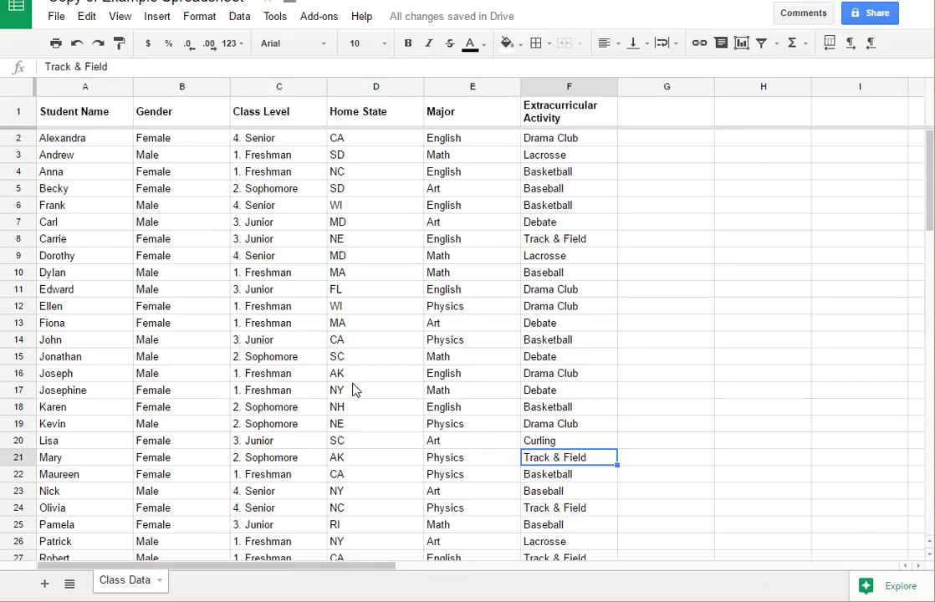
# Change the home state in cell D15 to BC
pyautogui.doubleClick(345, 358)
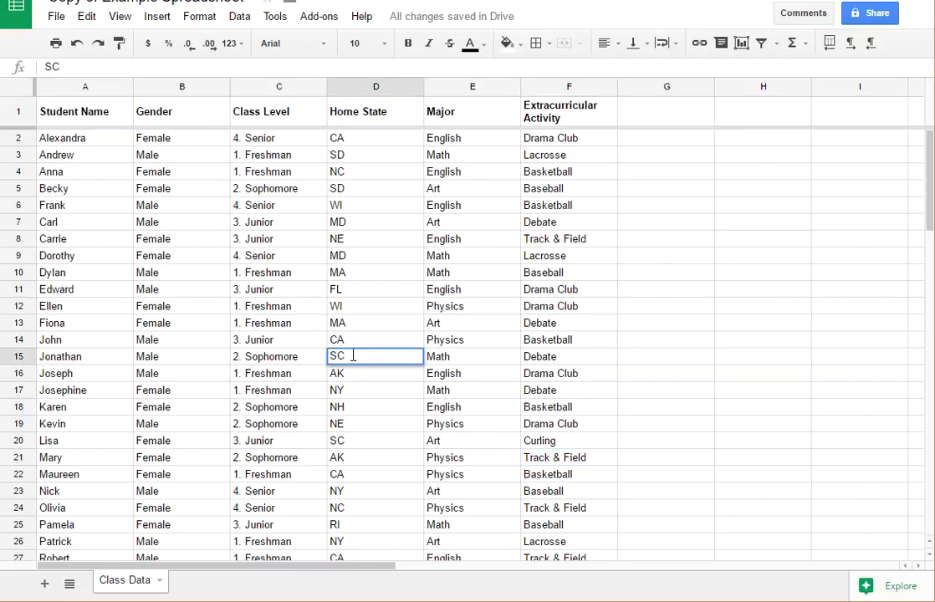
pyautogui.moveTo(354, 357); pyautogui.dragTo(285, 358)
pyautogui.write('BC')
# Replace the extracurricular activity in cell F15 with Tree Planting
pyautogui.click(548, 358)
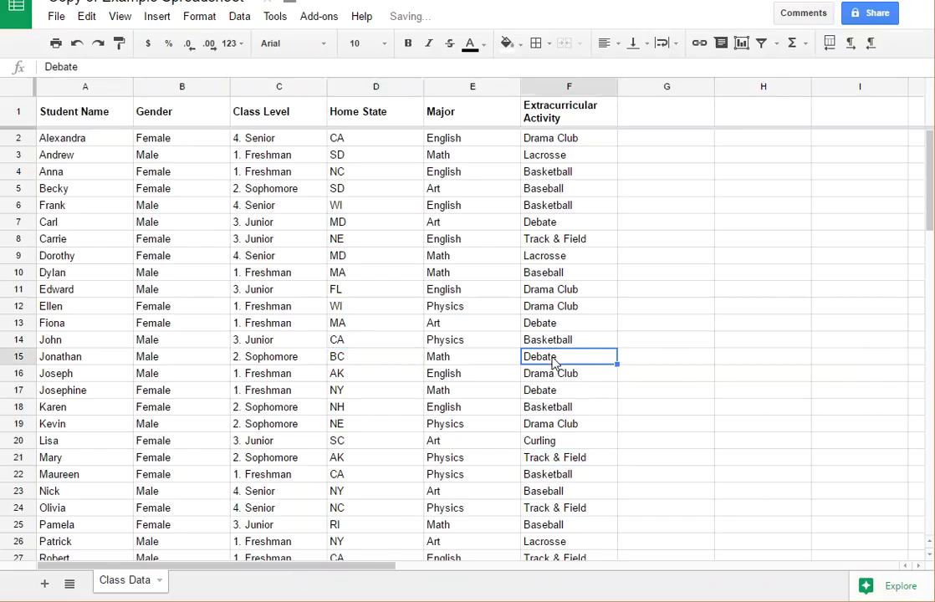
pyautogui.write('RT')
pyautogui.press('BackSpace')
pyautogui.press('BackSpace')
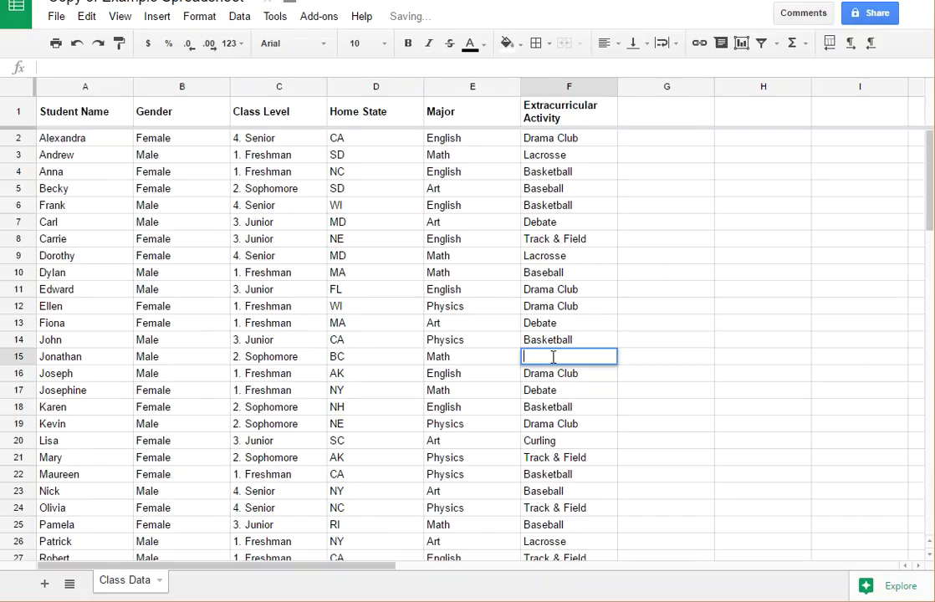
pyautogui.write('Tree Planting')
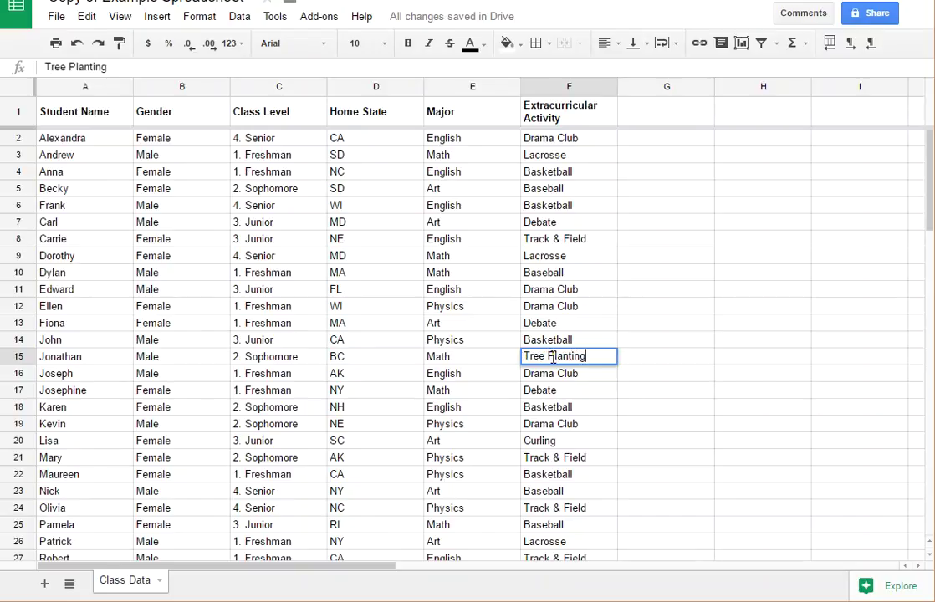
pyautogui.click(458, 294)
# Compare the 10:49 AM and 10:47 AM revisions in the detailed revision history, and return to the sheet
pyautogui.click(56, 16)
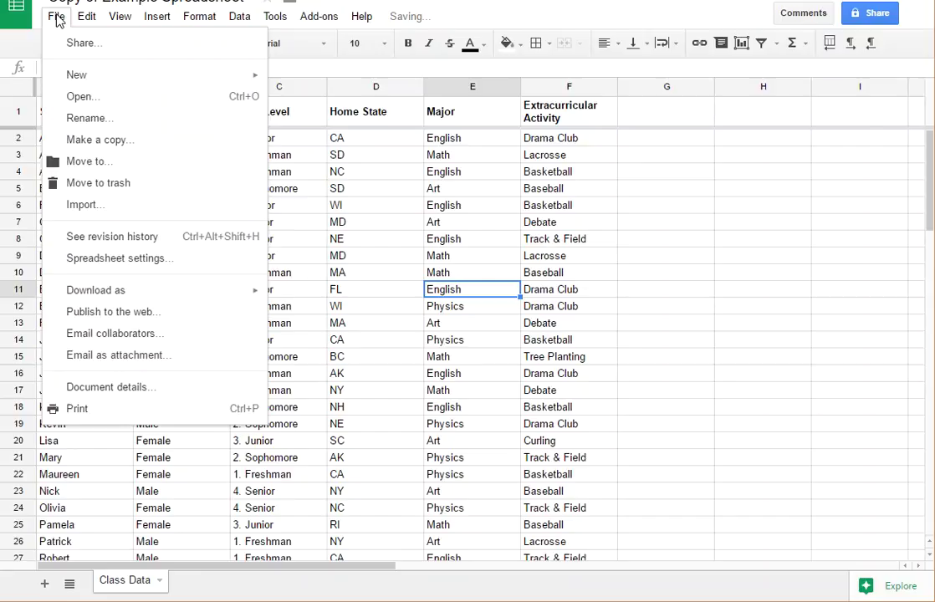
pyautogui.click(131, 238)
pyautogui.click(837, 588)
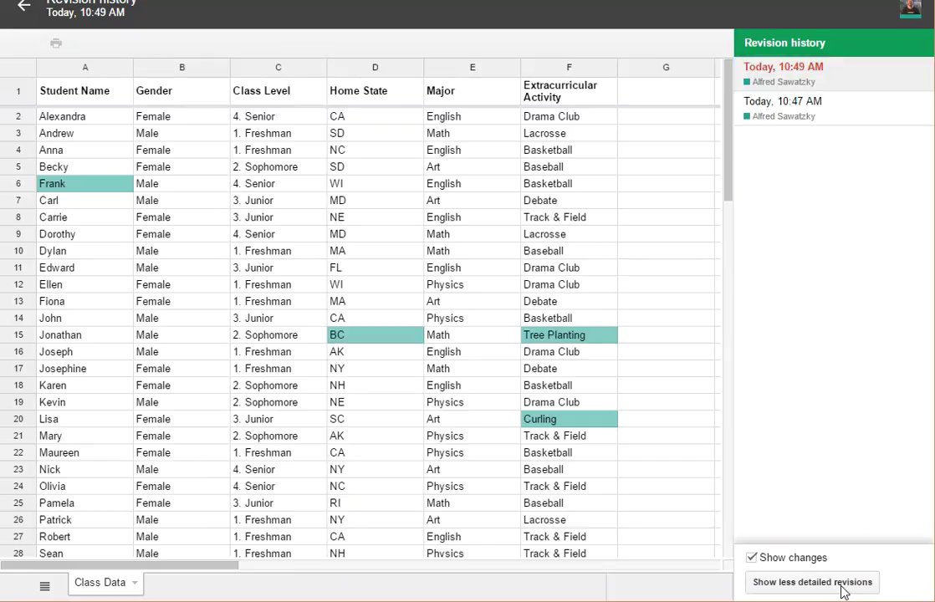
pyautogui.click(836, 109)
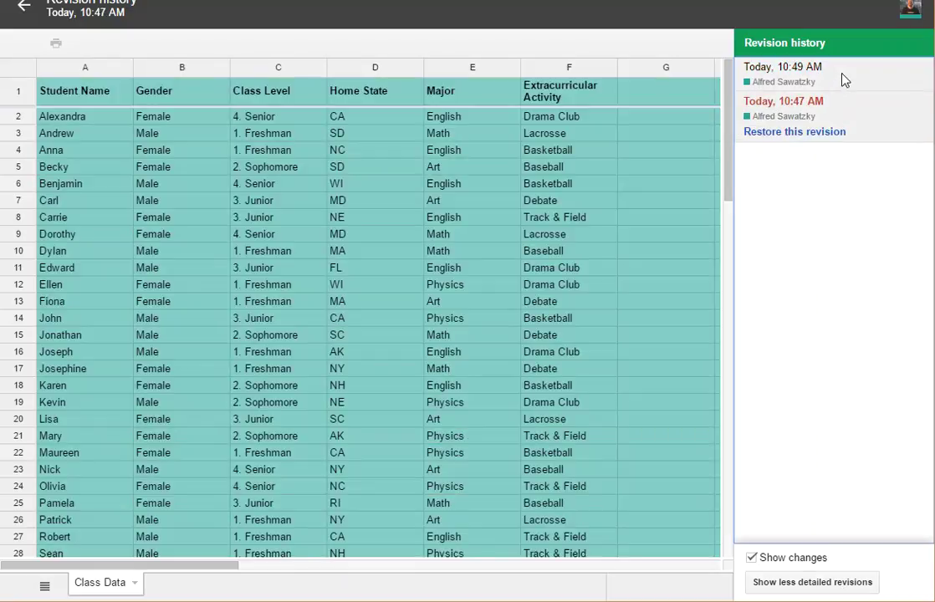
pyautogui.click(843, 77)
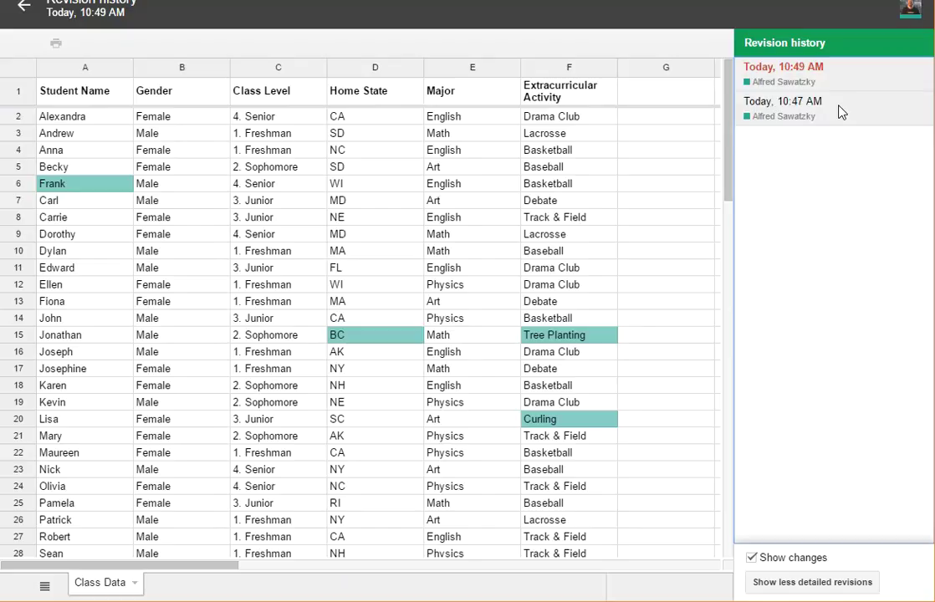
pyautogui.click(841, 113)
pyautogui.click(846, 70)
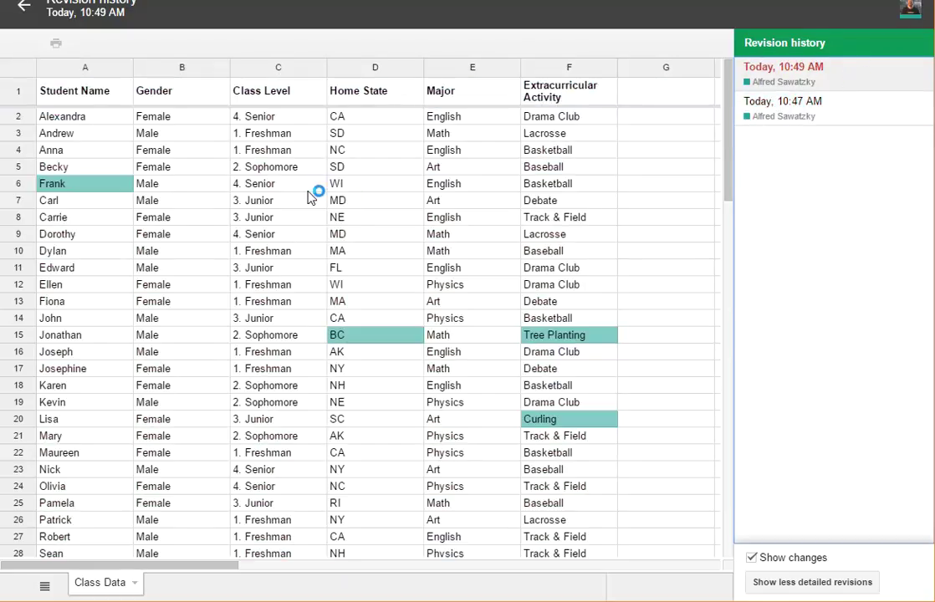
pyautogui.click(19, 10)
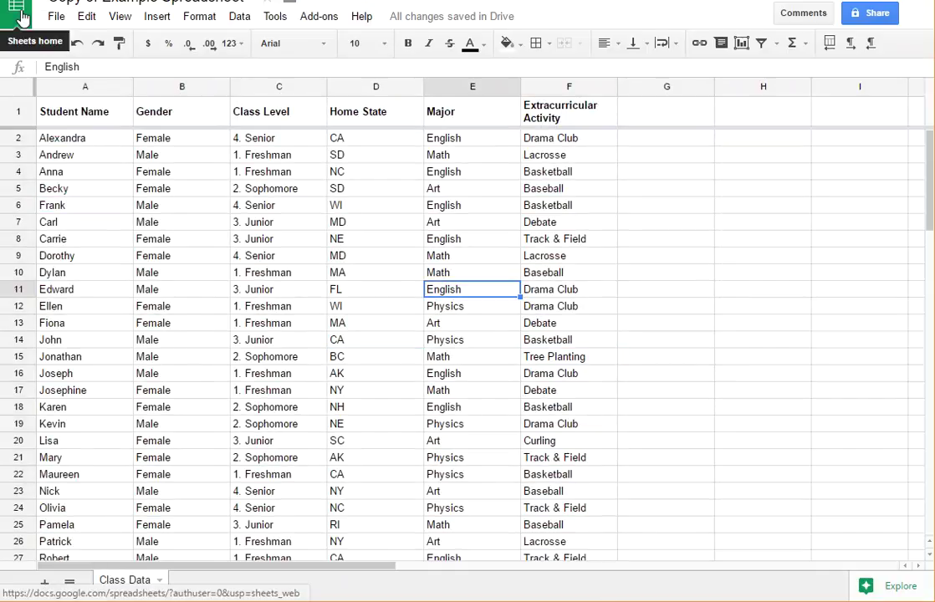
# Change the extracurricular activity in cell F5 to Cycling
pyautogui.click(566, 189)
pyautogui.doubleClick(566, 189)
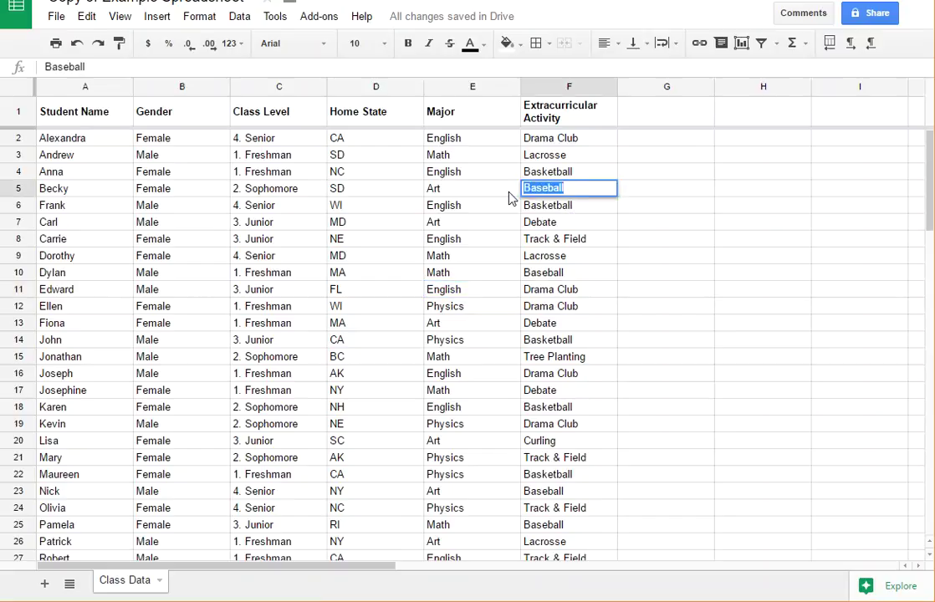
pyautogui.write('Cyc')
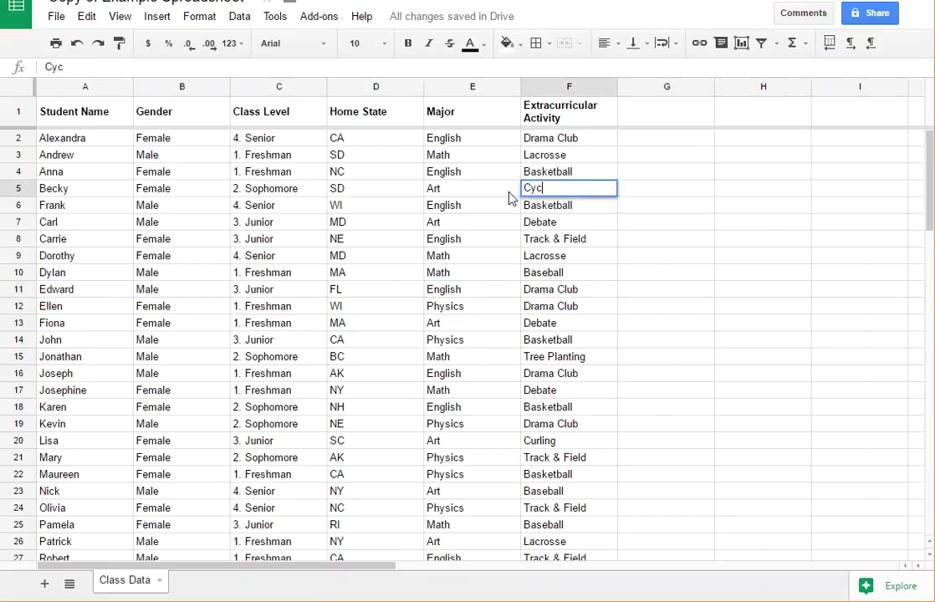
pyautogui.write('ling')
pyautogui.press('Return')
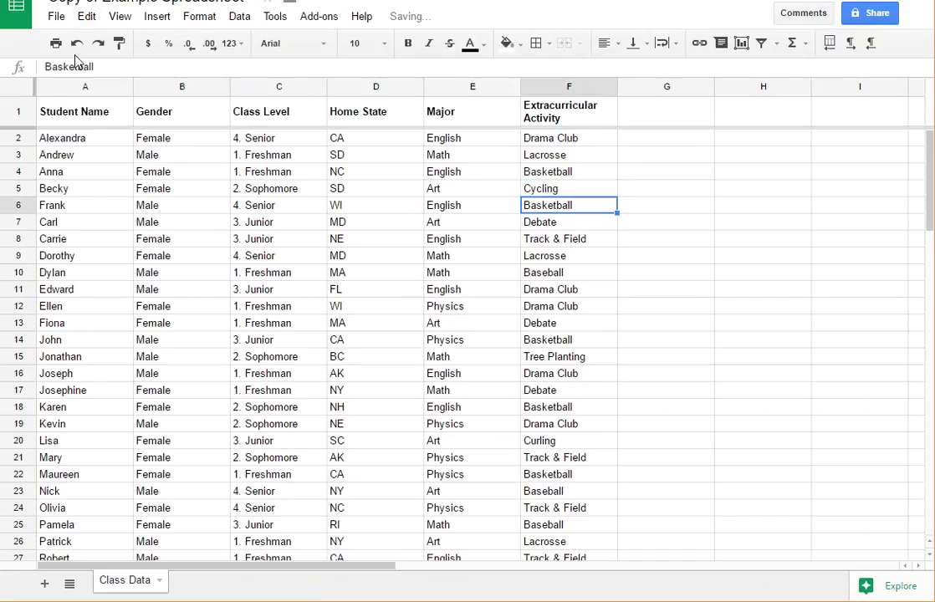
# Open the revision history again and show the more detailed revisions
pyautogui.click(59, 17)
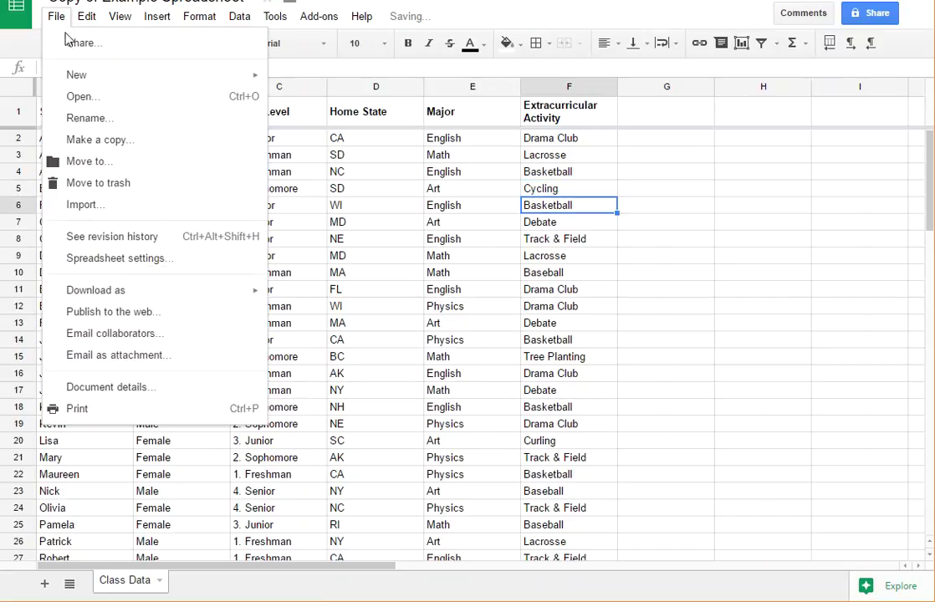
pyautogui.click(129, 243)
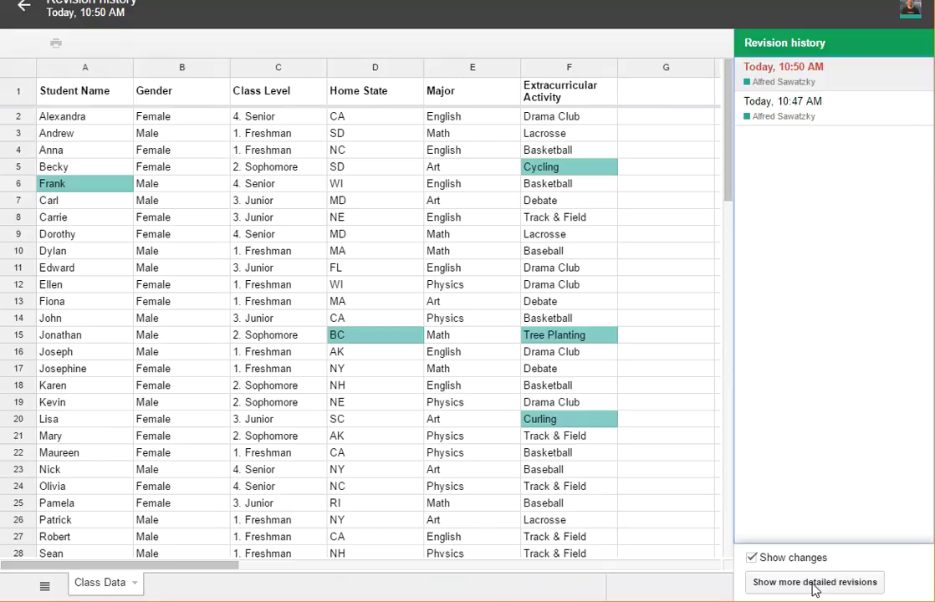
pyautogui.click(813, 583)
pyautogui.click(813, 582)
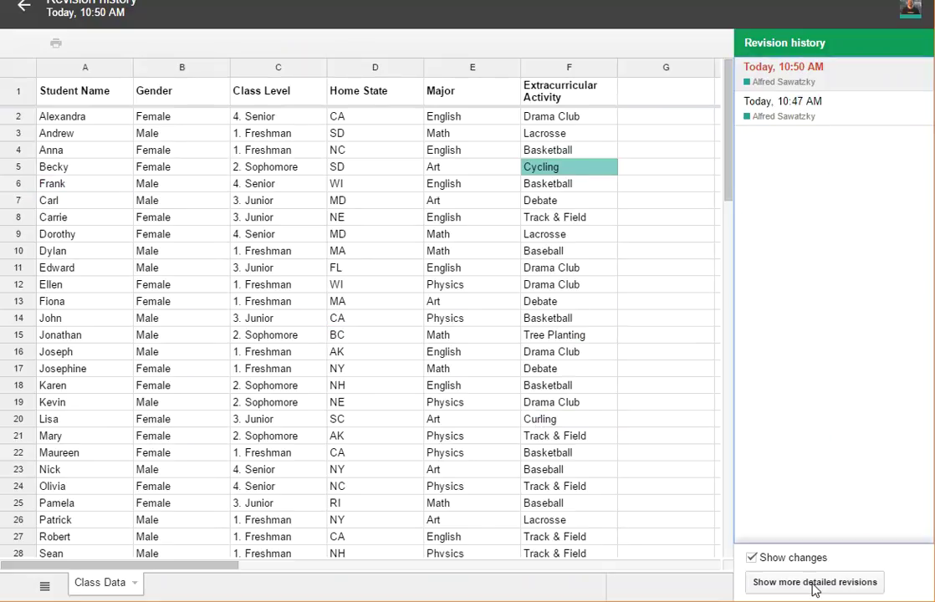
pyautogui.click(813, 585)
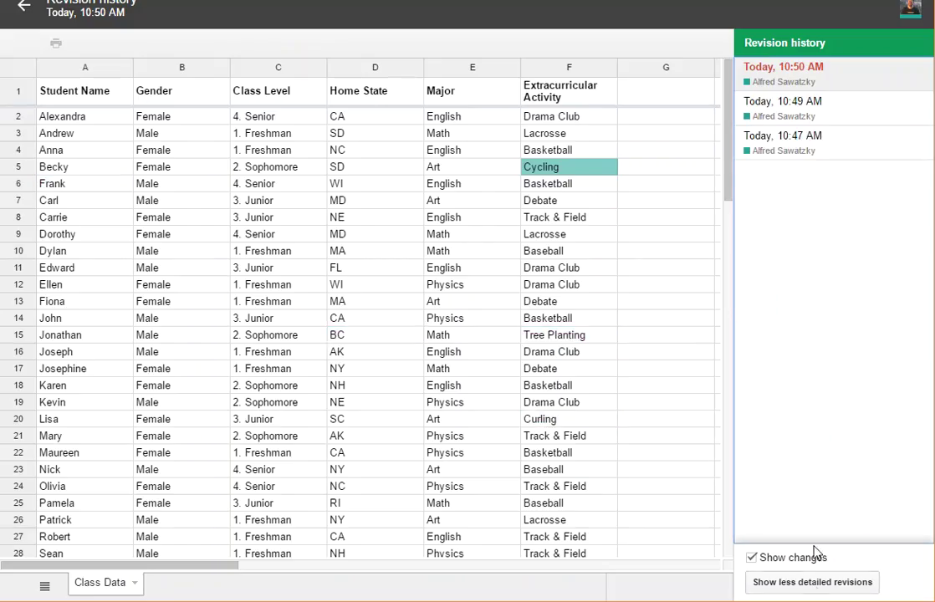
# Review the highlighted changes in the 10:47 AM, 10:49 AM and 10:50 AM revisions, ending on the 10:49 AM one
pyautogui.click(794, 144)
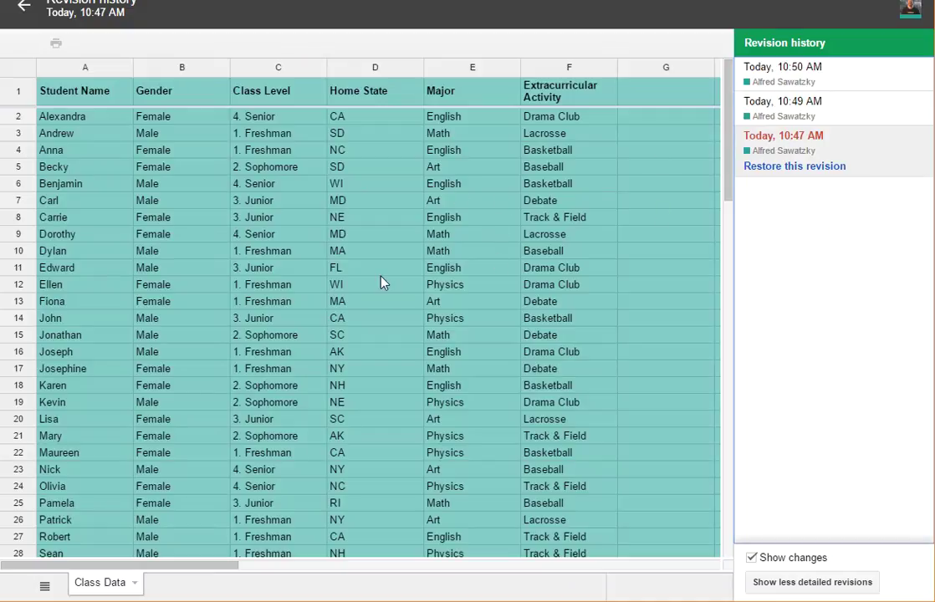
pyautogui.click(844, 115)
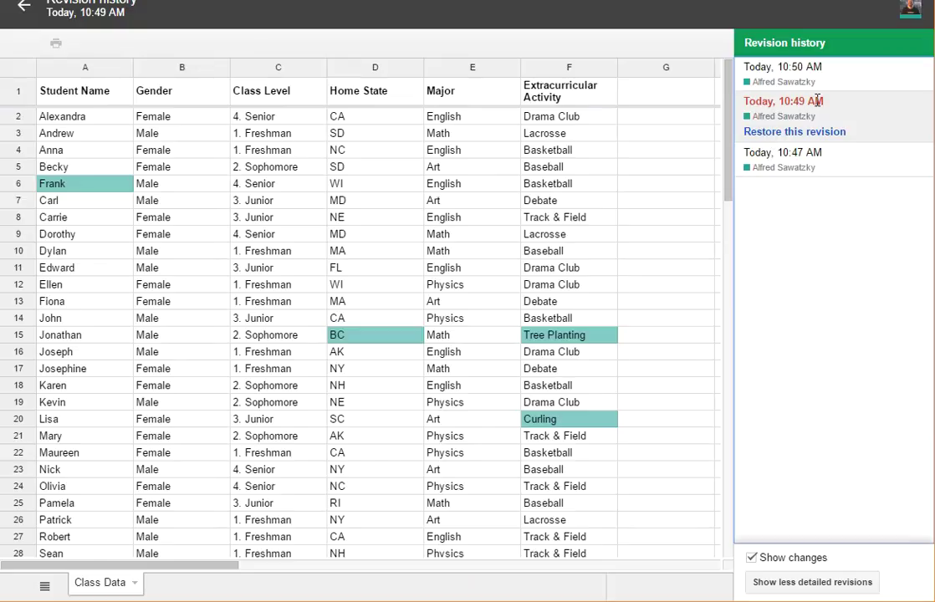
pyautogui.click(765, 74)
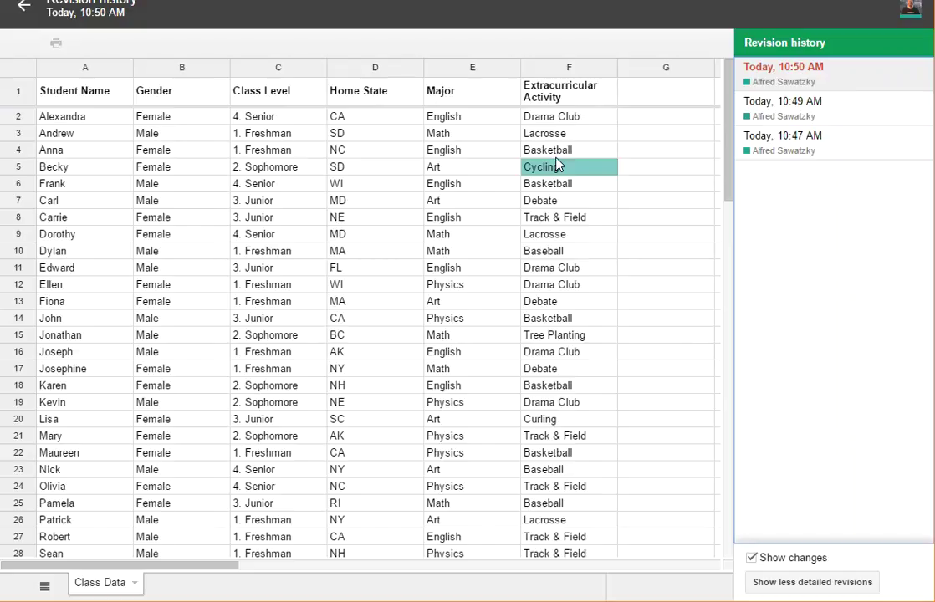
pyautogui.click(744, 102)
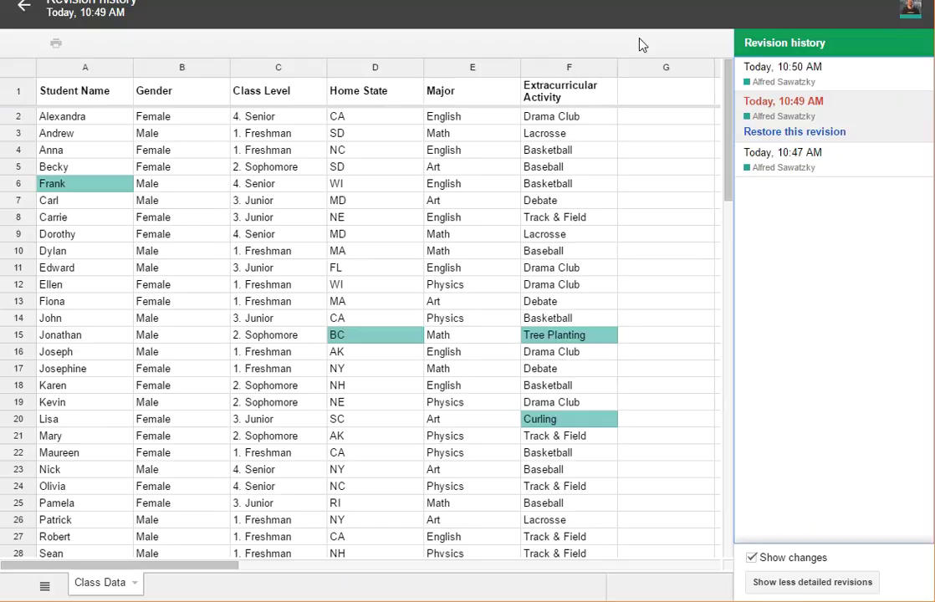
# Open the browser's Developer Tools for the revision history page, and return to the page to load the 10:50 AM revision
pyautogui.hotkey('alt', 'f')
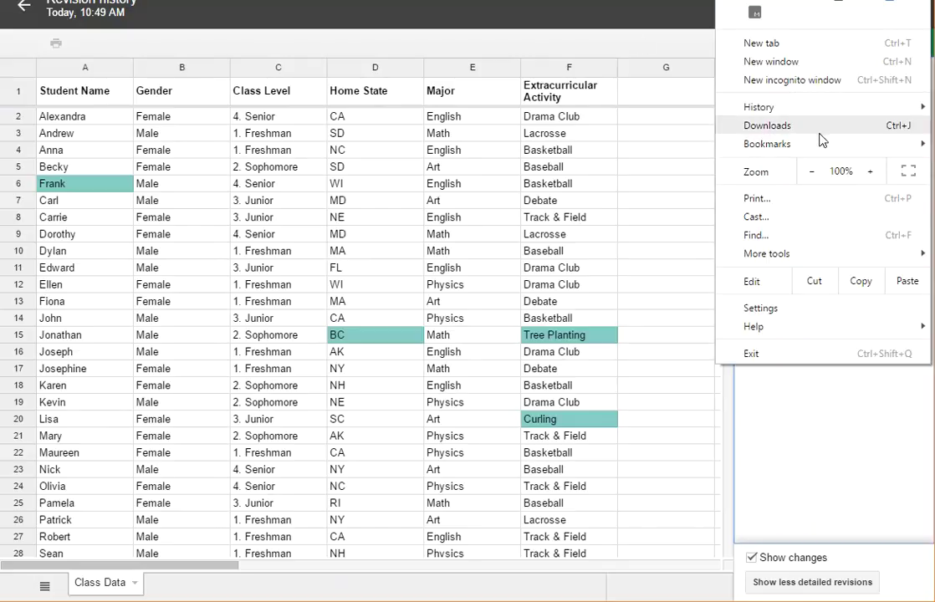
pyautogui.moveTo(795, 250)
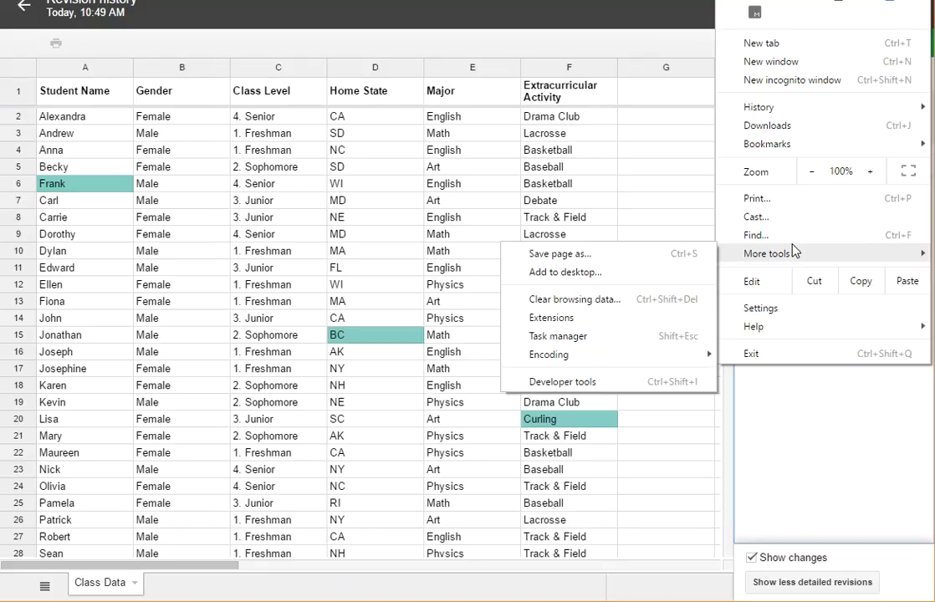
pyautogui.click(559, 383)
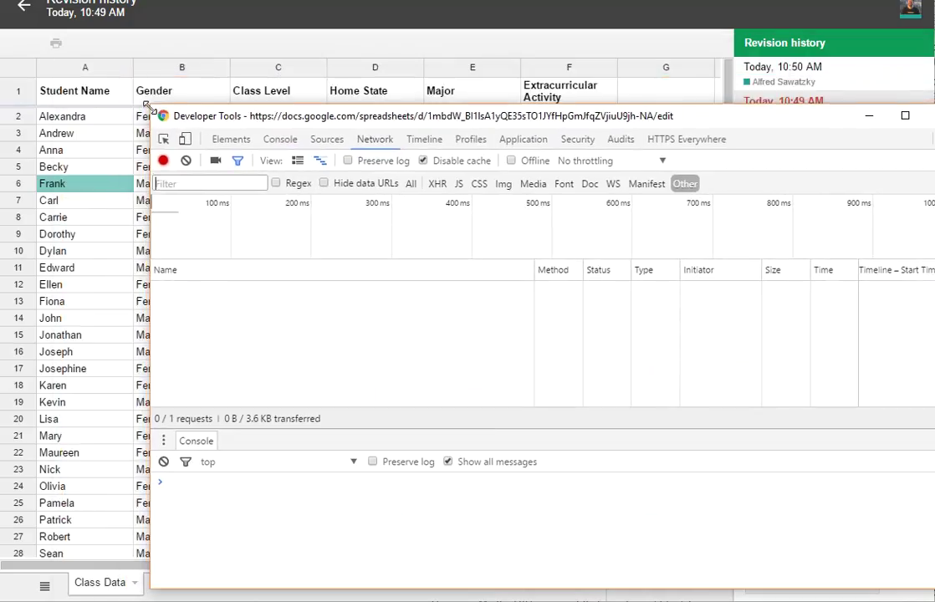
pyautogui.click(436, 12)
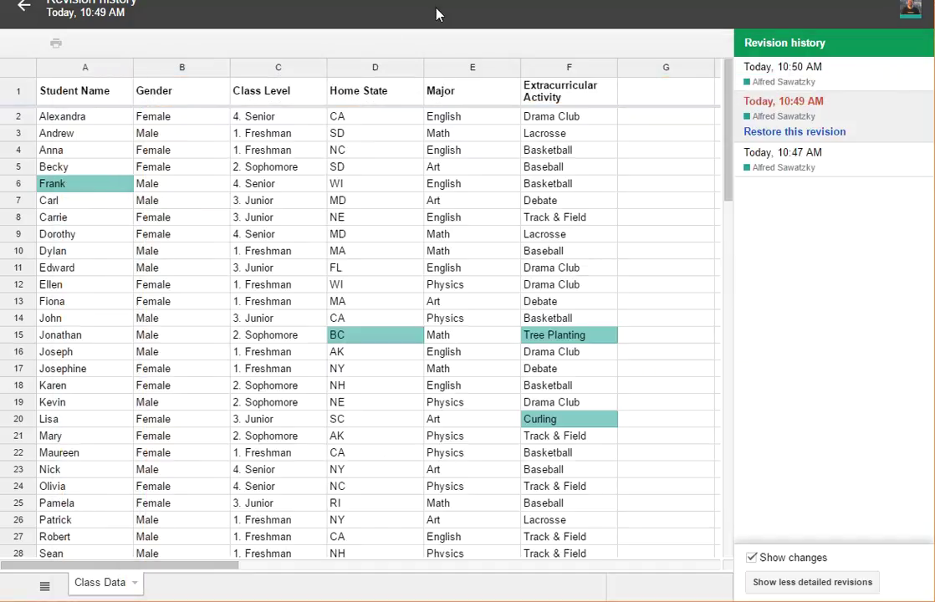
pyautogui.click(855, 84)
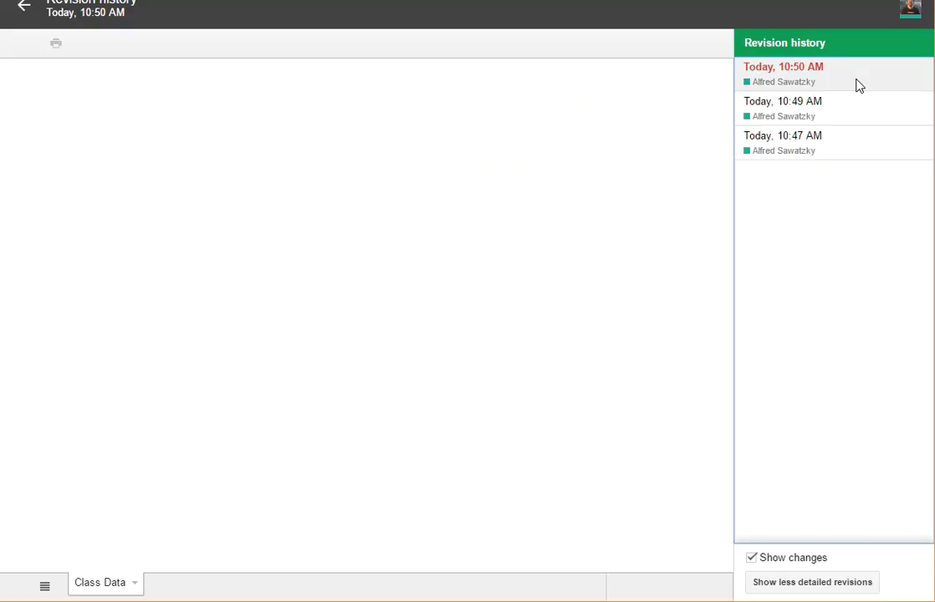
# Load the 10:49 AM revision and list all request types in the Developer Tools network log
pyautogui.click(850, 117)
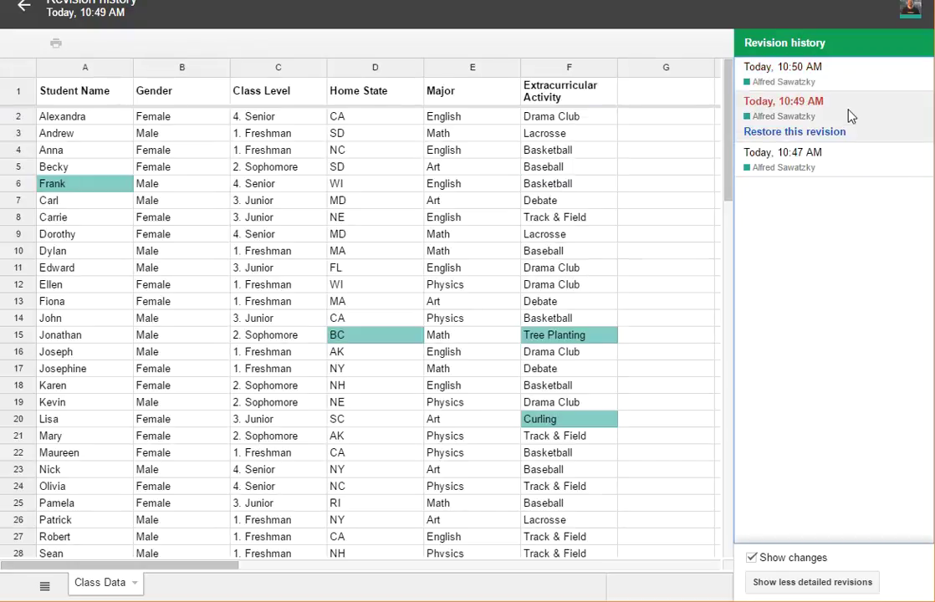
pyautogui.hotkey('alt', 'Tab')
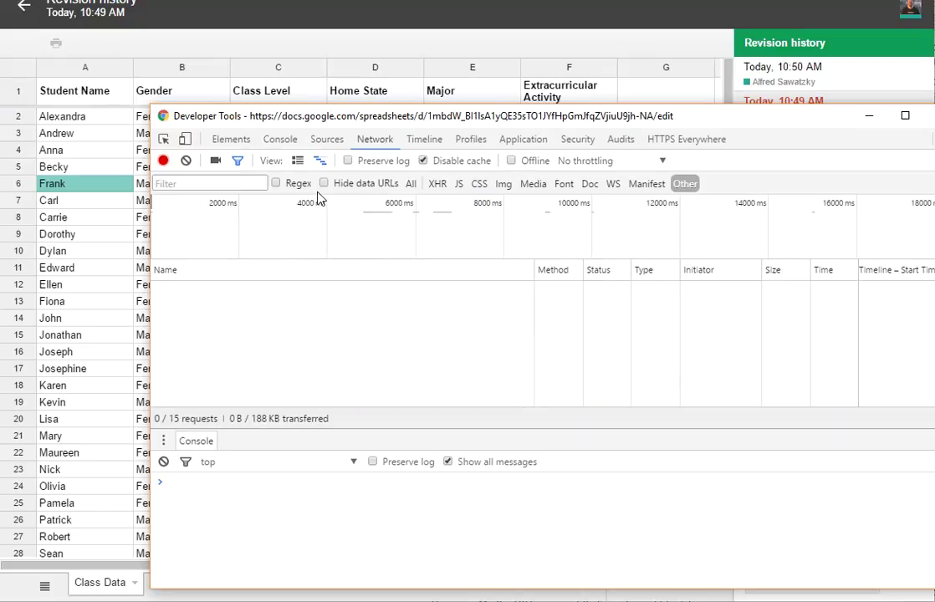
pyautogui.click(410, 183)
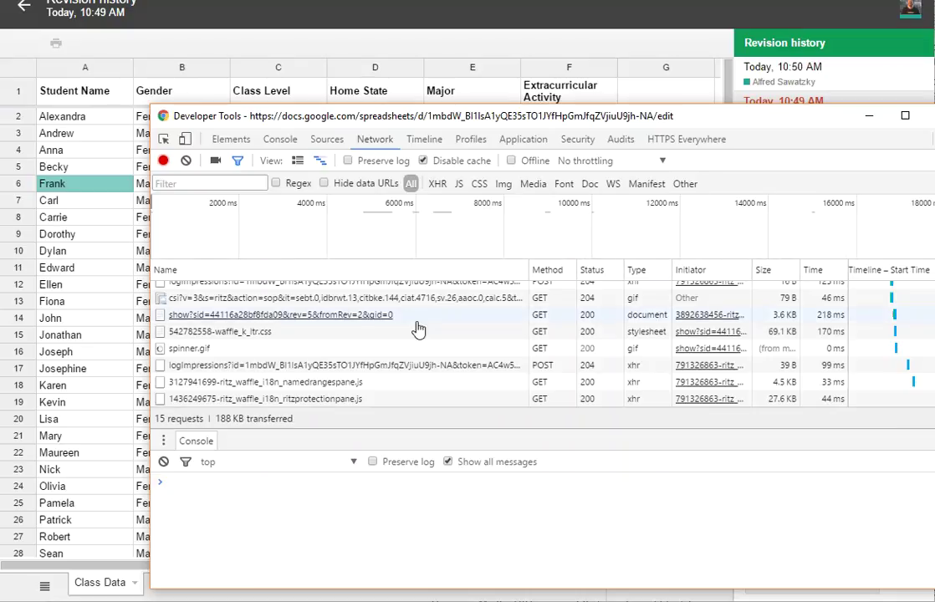
pyautogui.scroll(5, 418, 322)
pyautogui.scroll(-3, 418, 327)
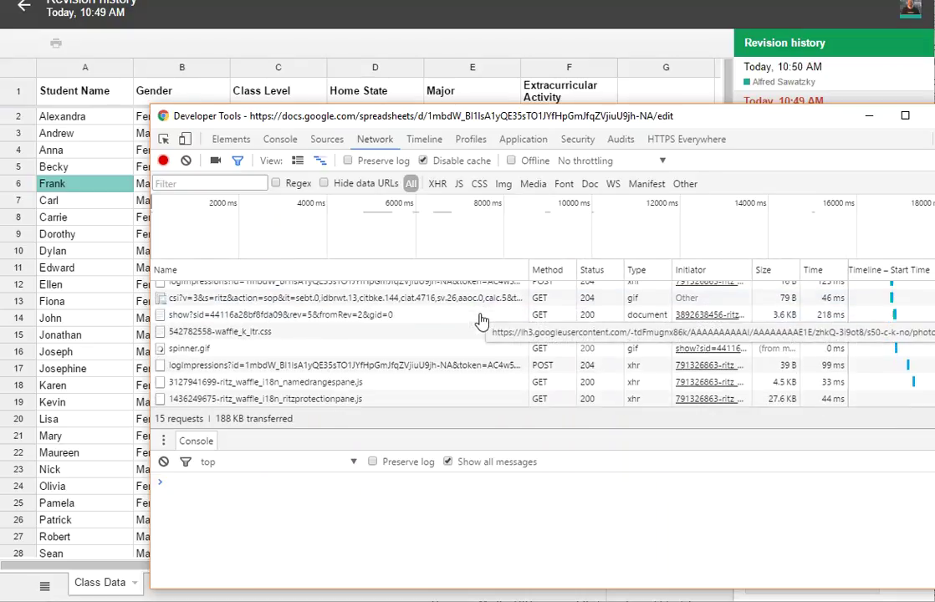
# Open the headers of the show request with rev=5 and fromRev=2, and enlarge the details to examine the full request URL
pyautogui.click(437, 324)
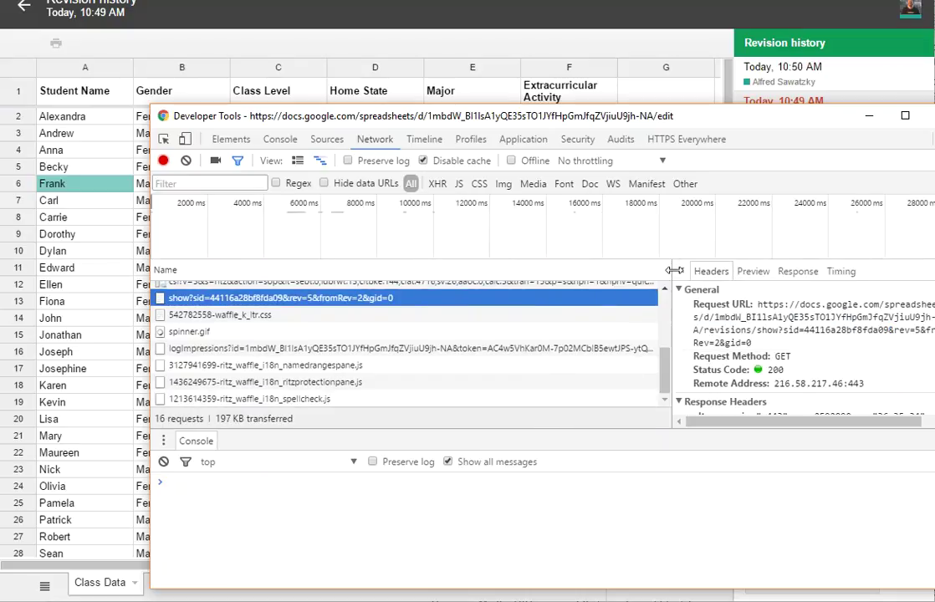
pyautogui.moveTo(674, 270); pyautogui.dragTo(342, 270)
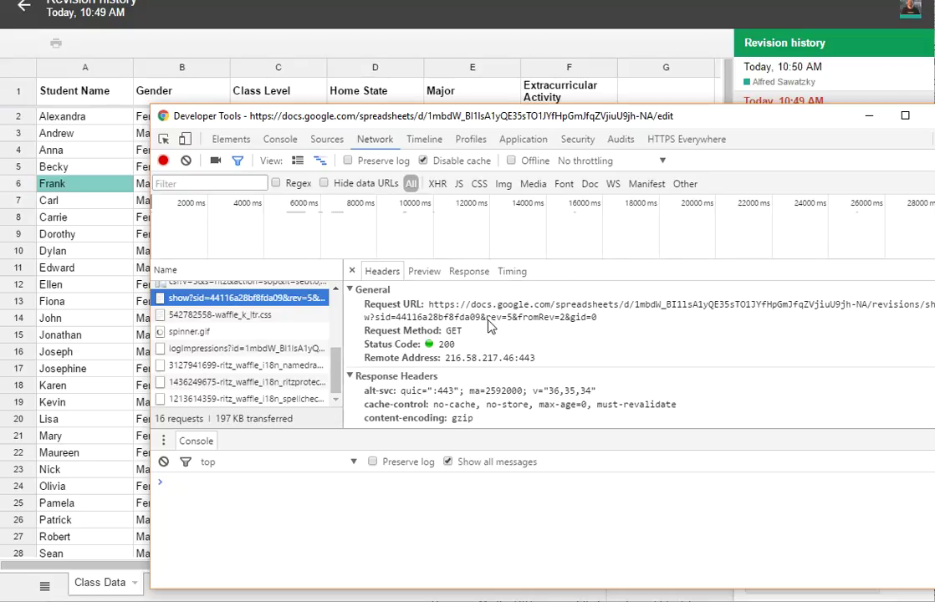
pyautogui.moveTo(636, 116); pyautogui.dragTo(577, 110)
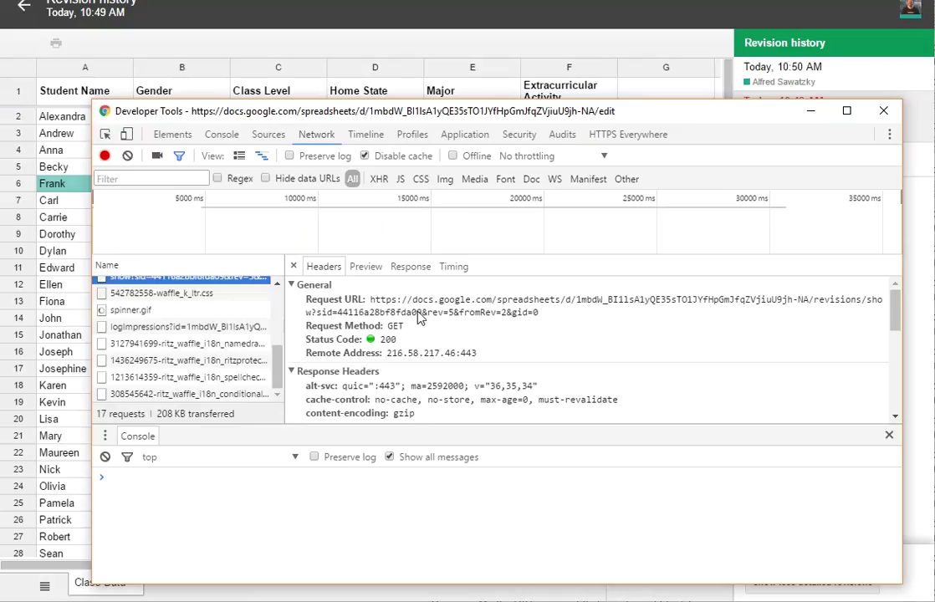
pyautogui.doubleClick(506, 313)
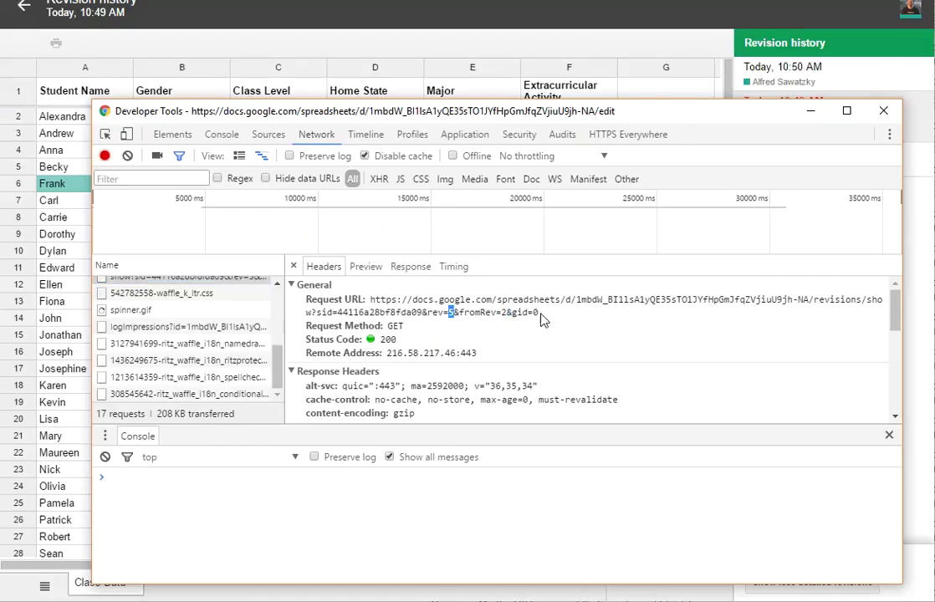
# Copy the full request URL, close the Developer Tools, and open the URL in a new browser tab to view the highlighted revision
pyautogui.click(550, 321)
pyautogui.moveTo(550, 321); pyautogui.dragTo(373, 302)
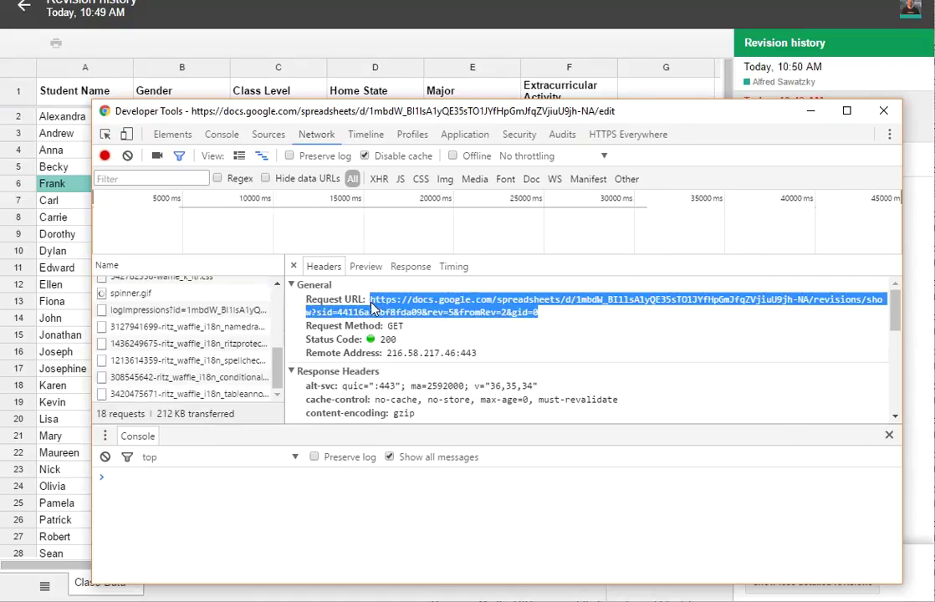
pyautogui.press('F12')
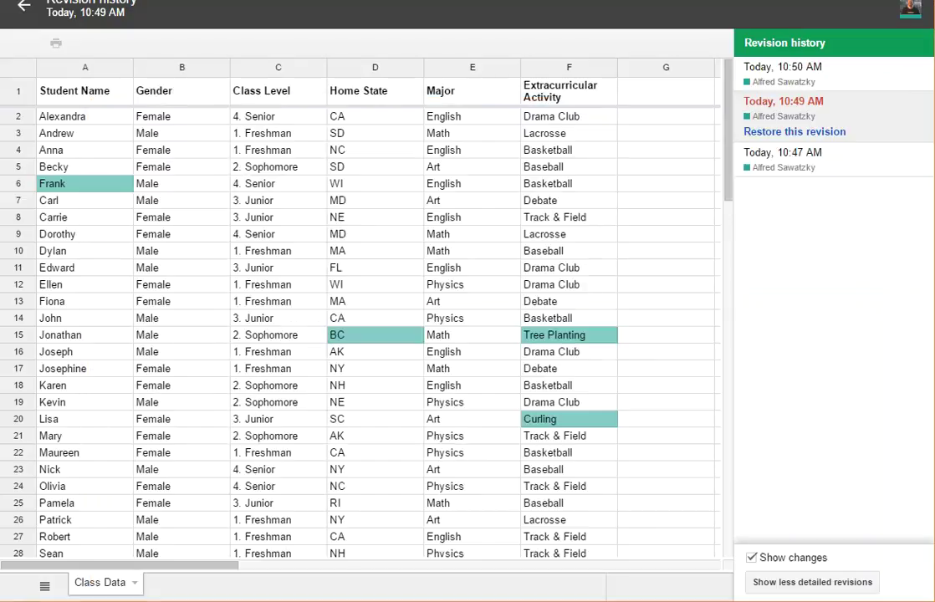
pyautogui.hotkey('ctrl', 't')
pyautogui.hotkey('ctrl', 'v')
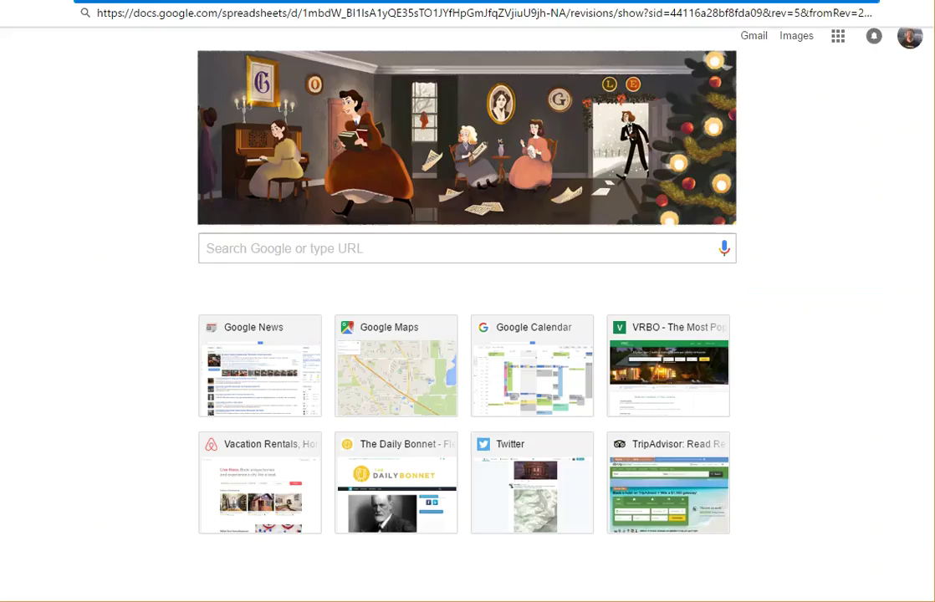
pyautogui.press('Return')
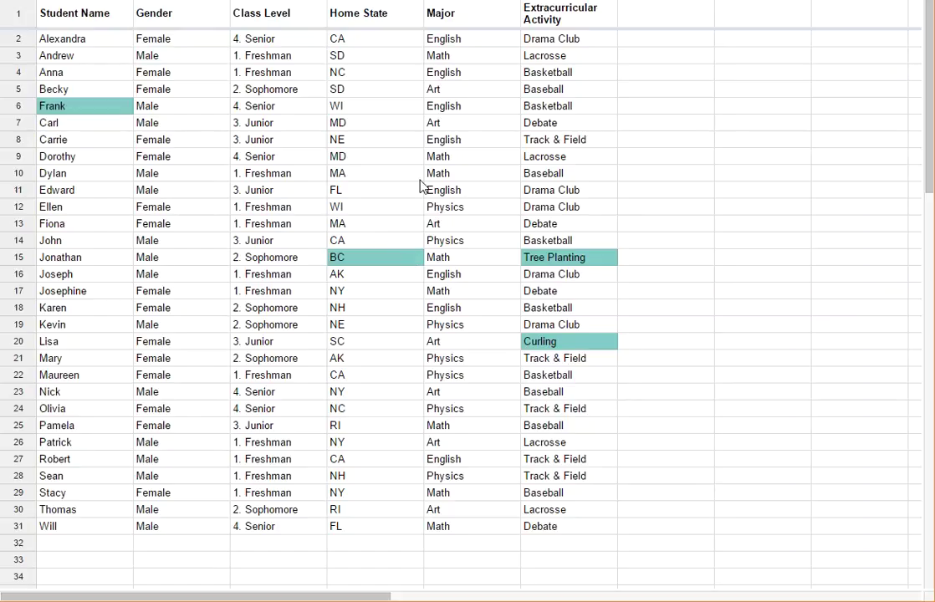
pyautogui.scroll(-2, 421, 185)
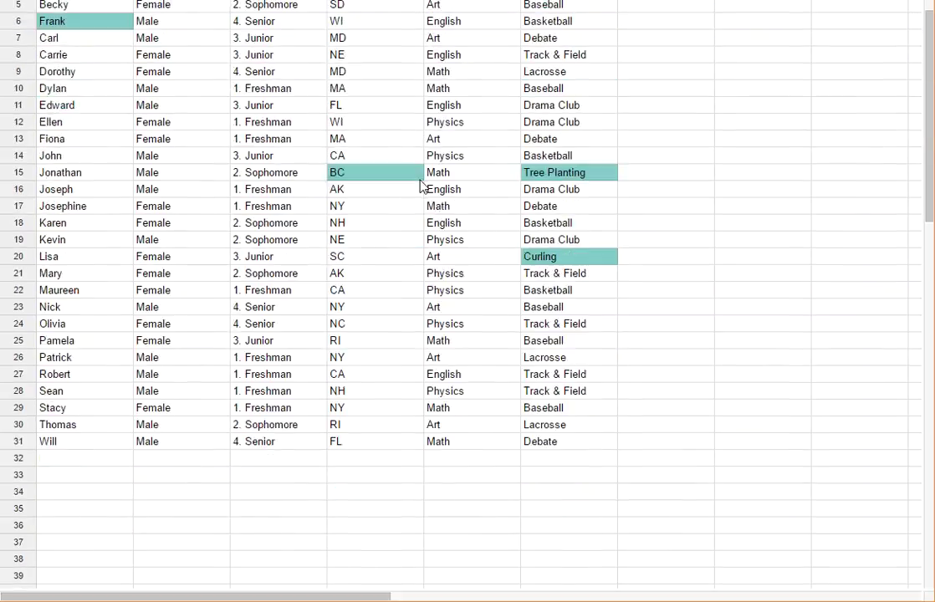
pyautogui.scroll(2, 420, 186)
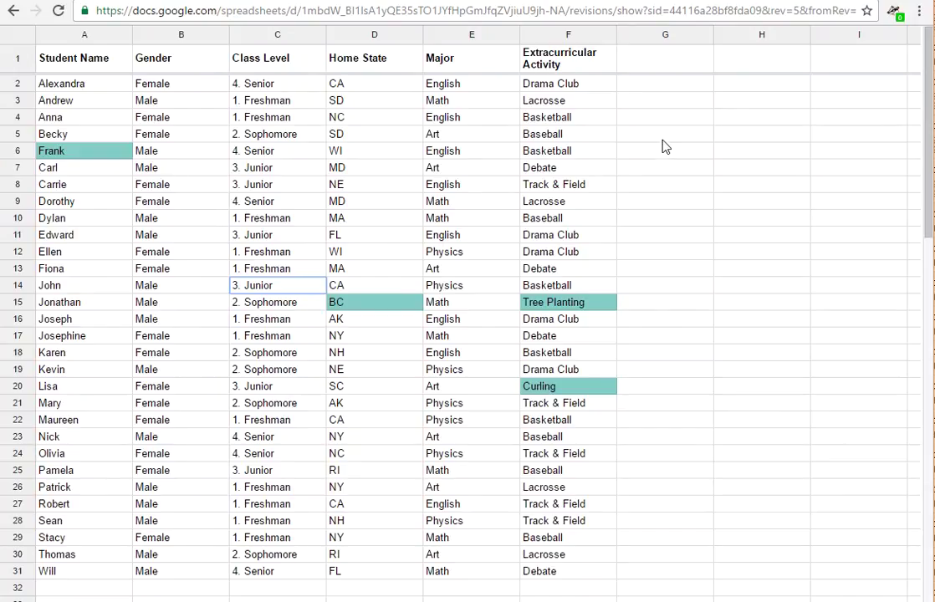
# Replace revisions with notify and sid with s in the page's URL, load it, and look through the highlighted changes
pyautogui.doubleClick(586, 12)
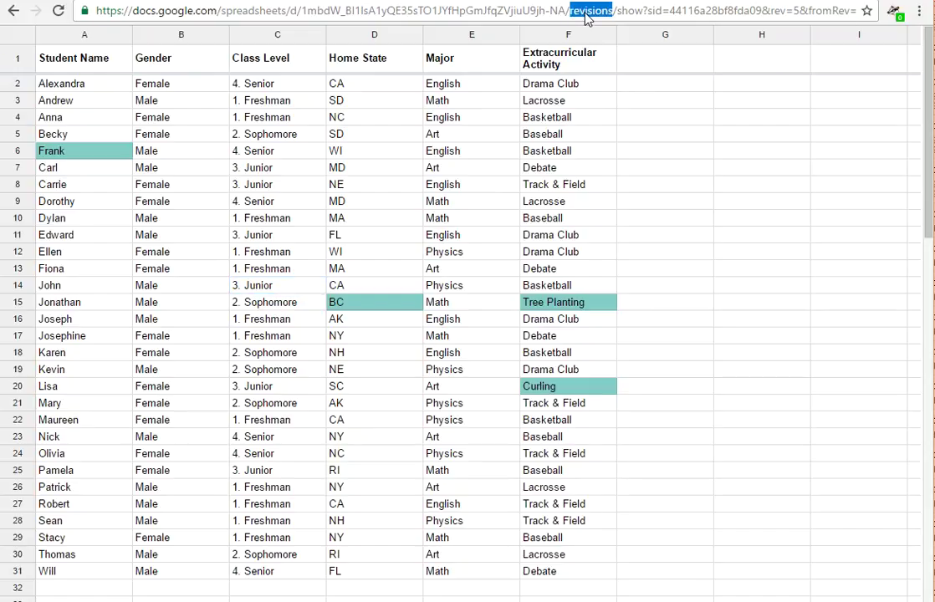
pyautogui.write('notify')
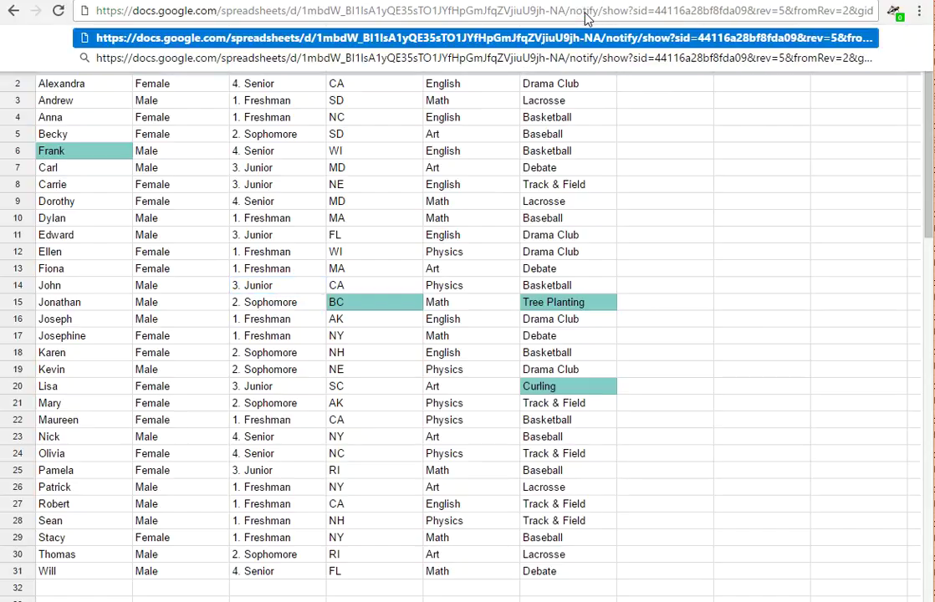
pyautogui.doubleClick(640, 11)
pyautogui.write('s')
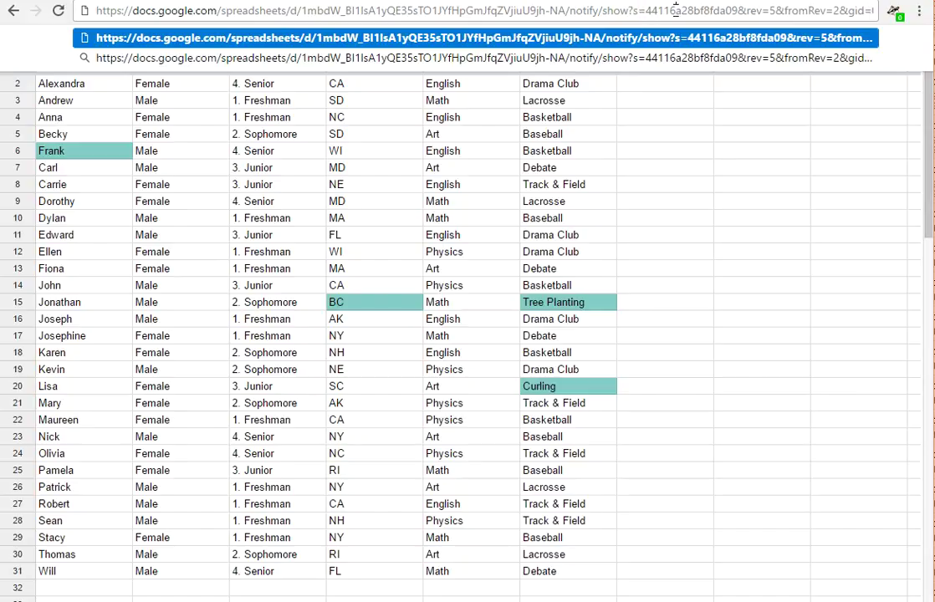
pyautogui.press('Return')
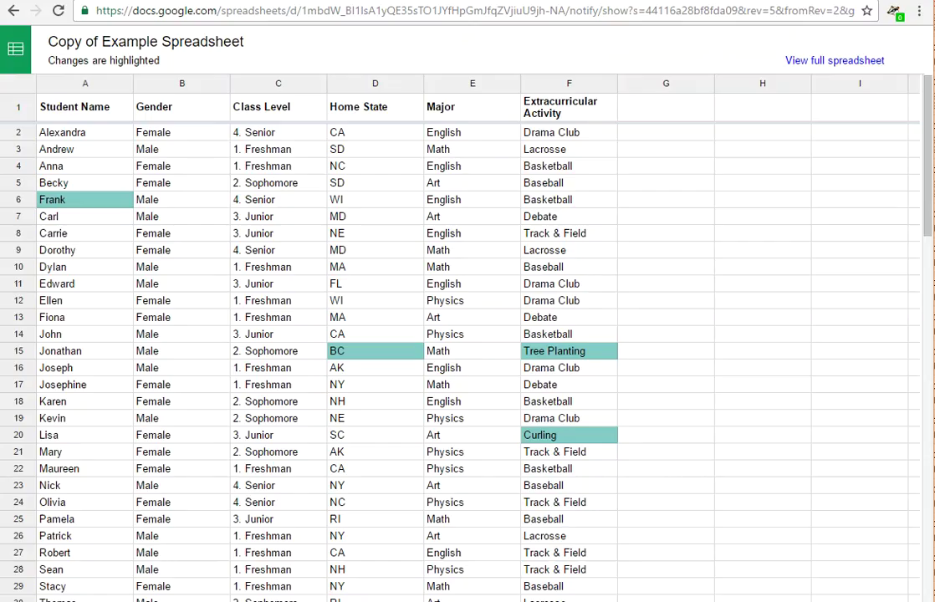
pyautogui.scroll(-9, 584, 298)
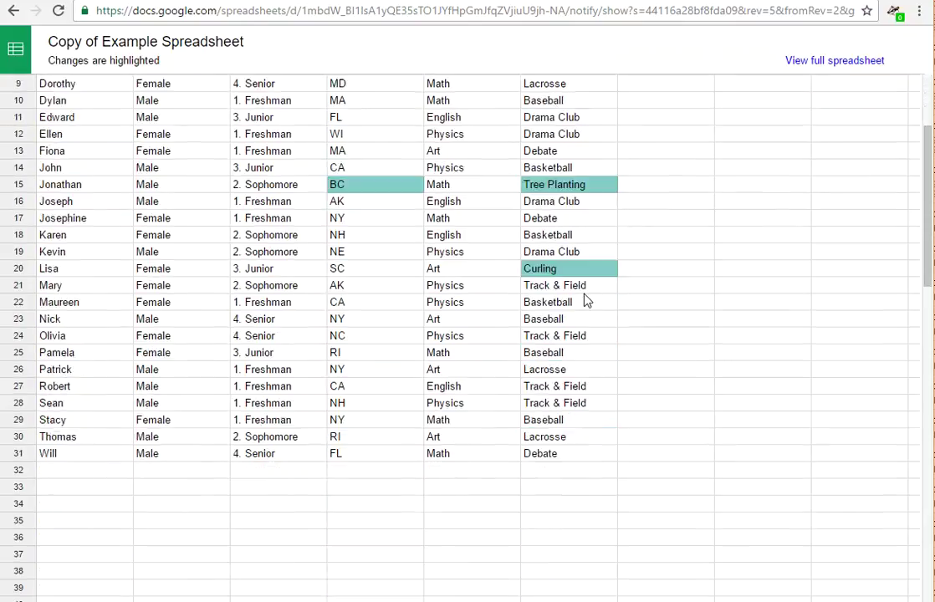
pyautogui.scroll(4, 584, 299)
pyautogui.scroll(5, 586, 301)
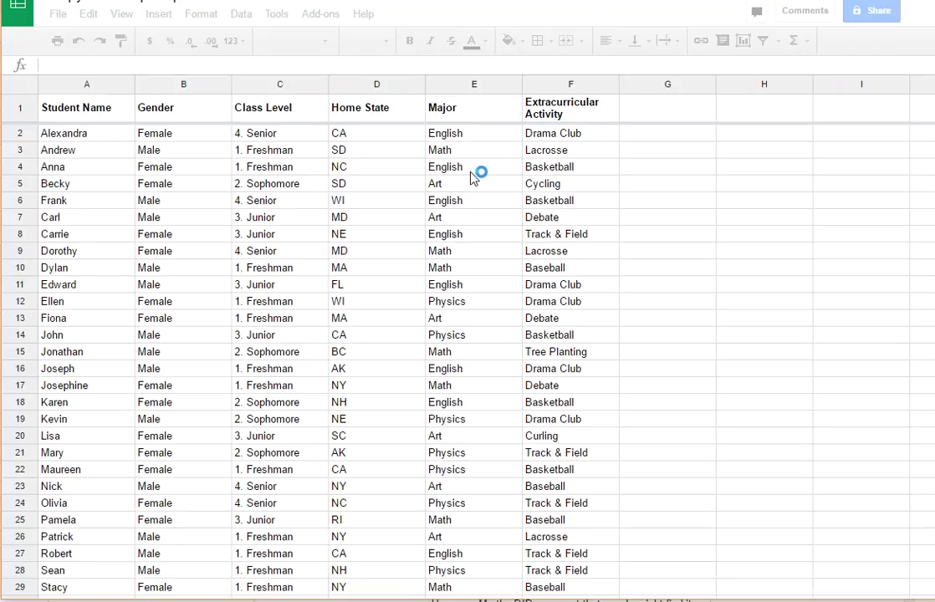
# Open the full spreadsheet's revision history and show the more detailed revisions
pyautogui.click(56, 16)
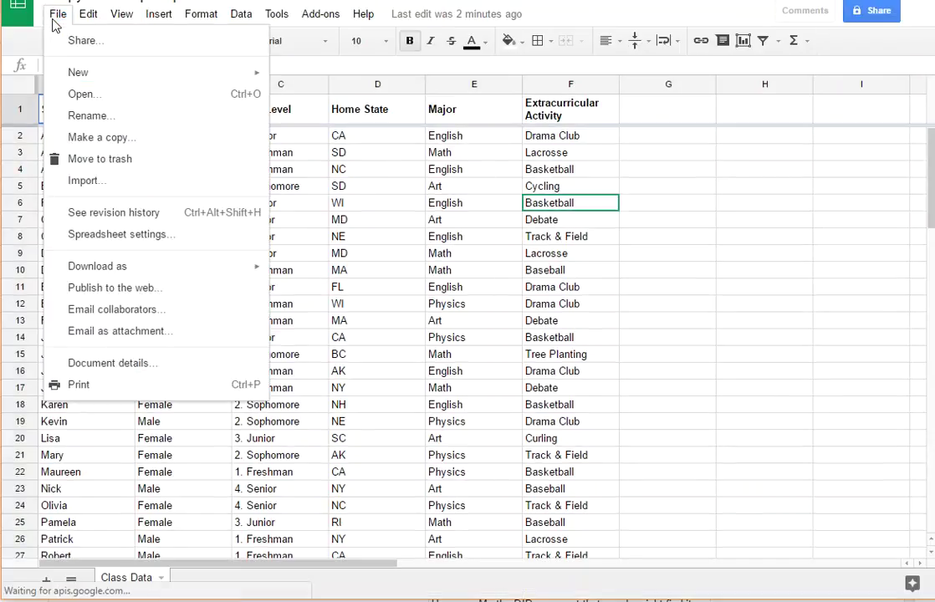
pyautogui.click(129, 240)
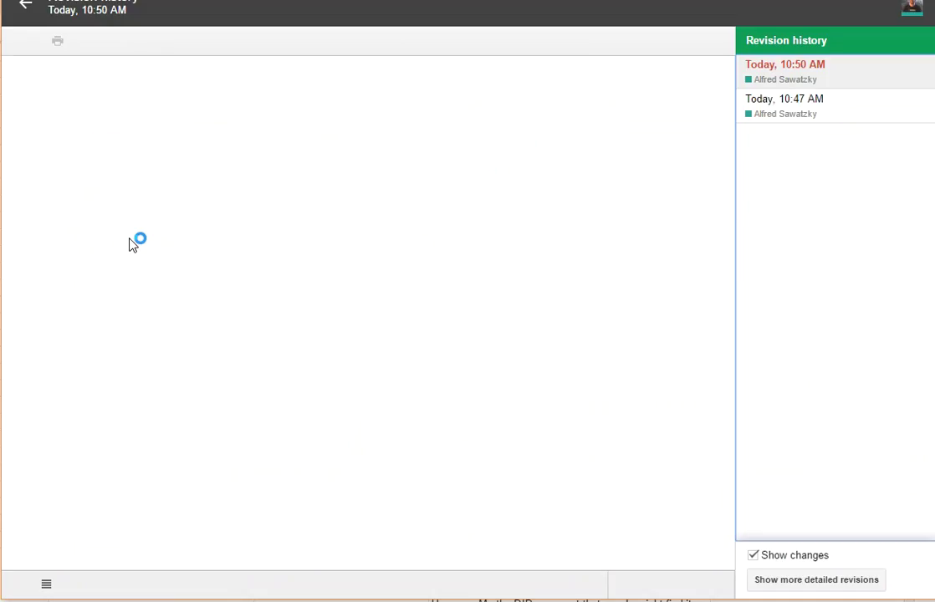
pyautogui.click(818, 581)
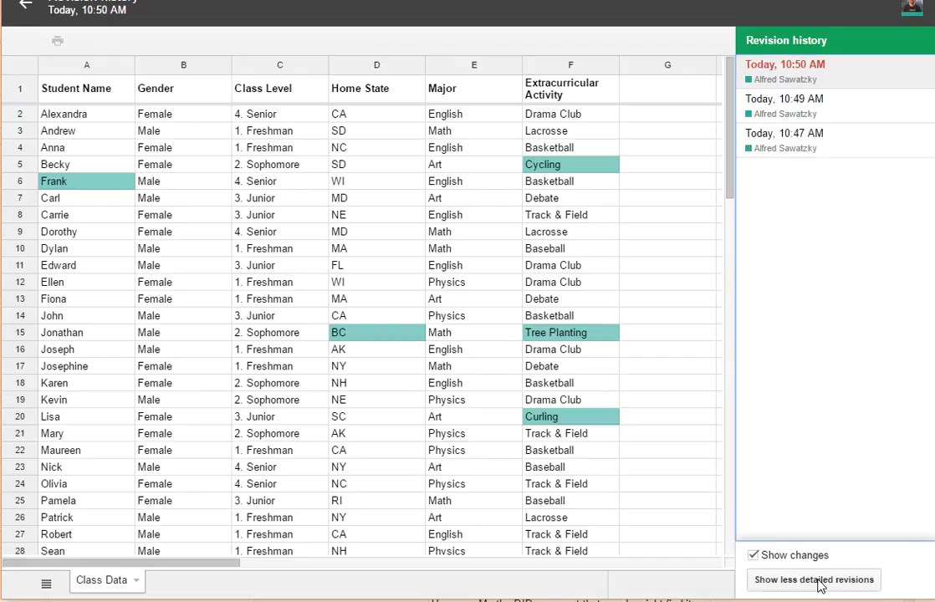